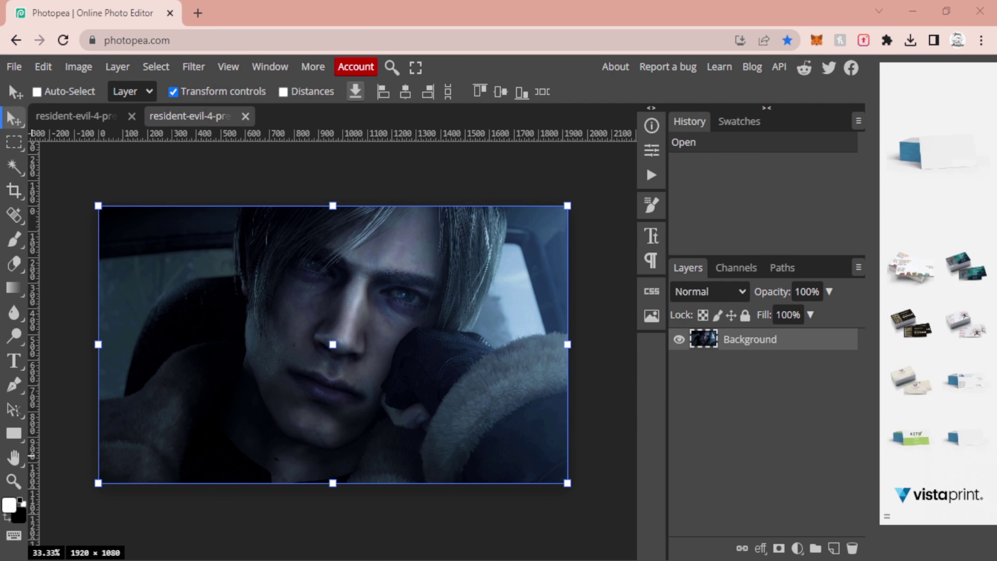
# Choose the Line tool and give it a solid white stroke.
pyautogui.click(14, 433)
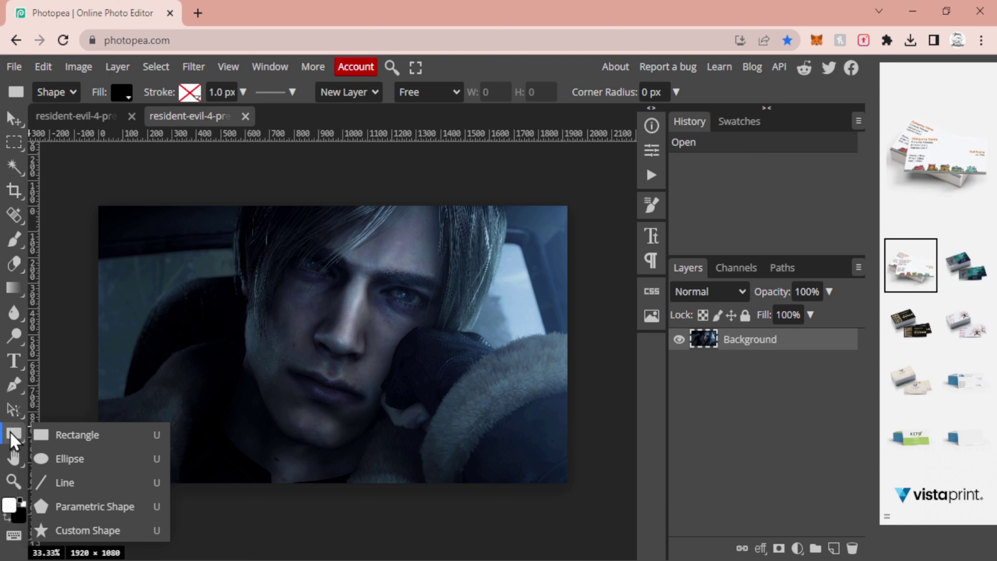
pyautogui.click(62, 482)
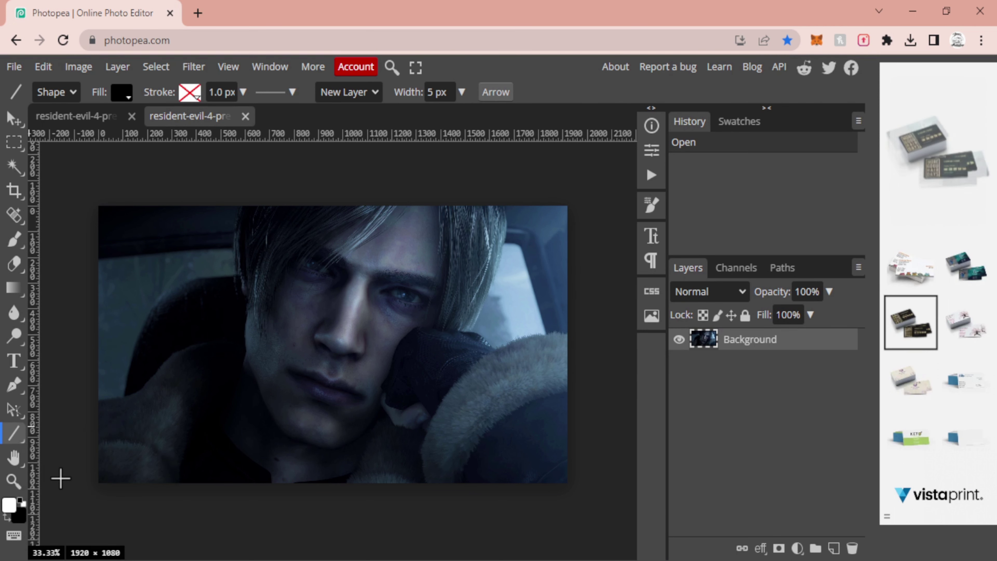
pyautogui.click(185, 95)
pyautogui.click(261, 126)
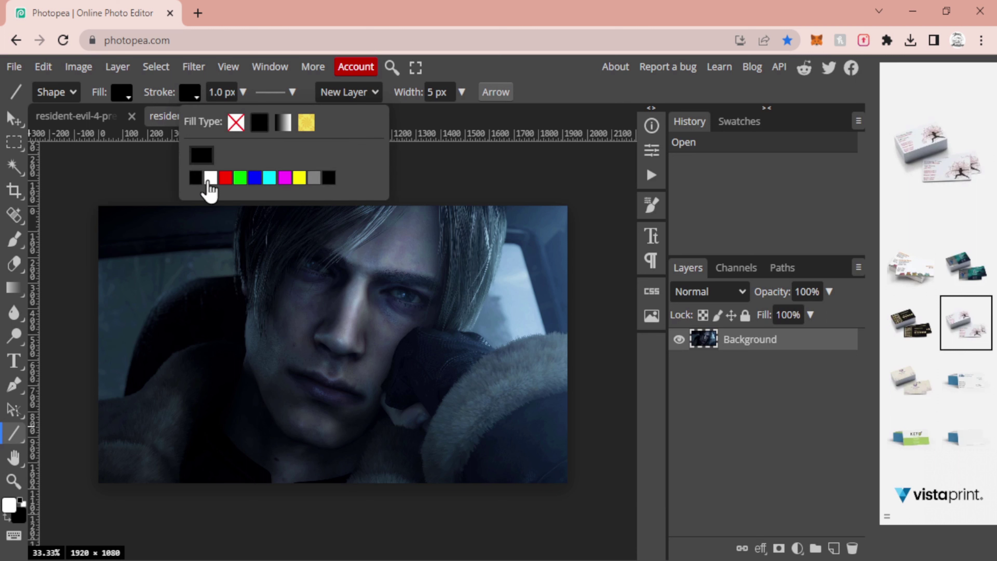
pyautogui.click(210, 178)
# Set the line's fill to white and its stroke width to 20 px.
pyautogui.click(122, 93)
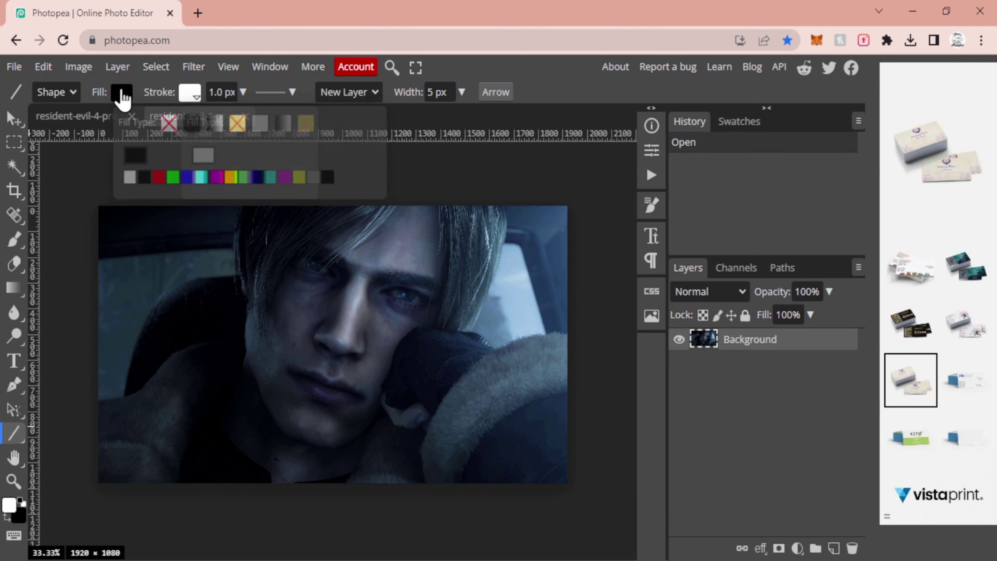
pyautogui.click(127, 180)
pyautogui.click(217, 93)
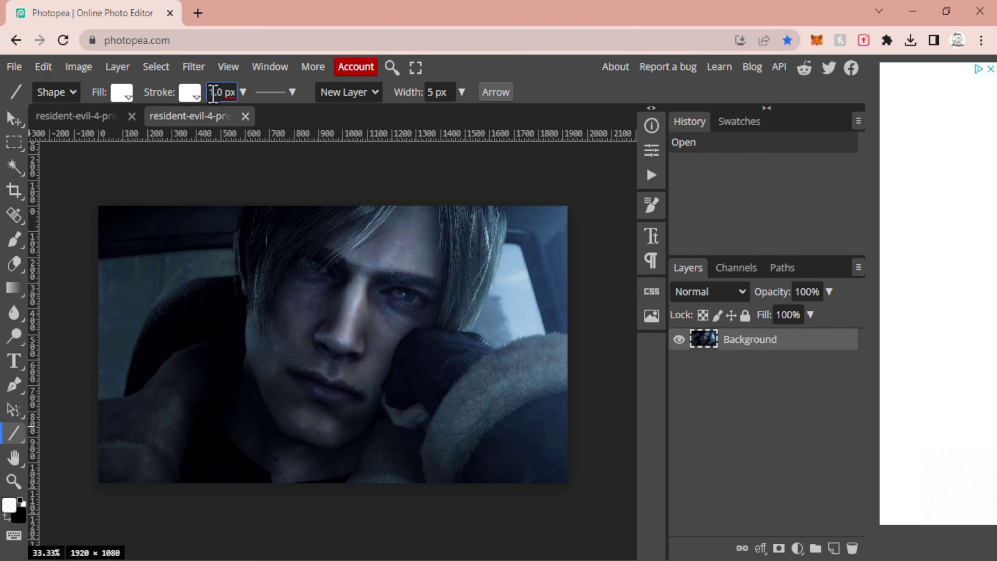
pyautogui.write('20')
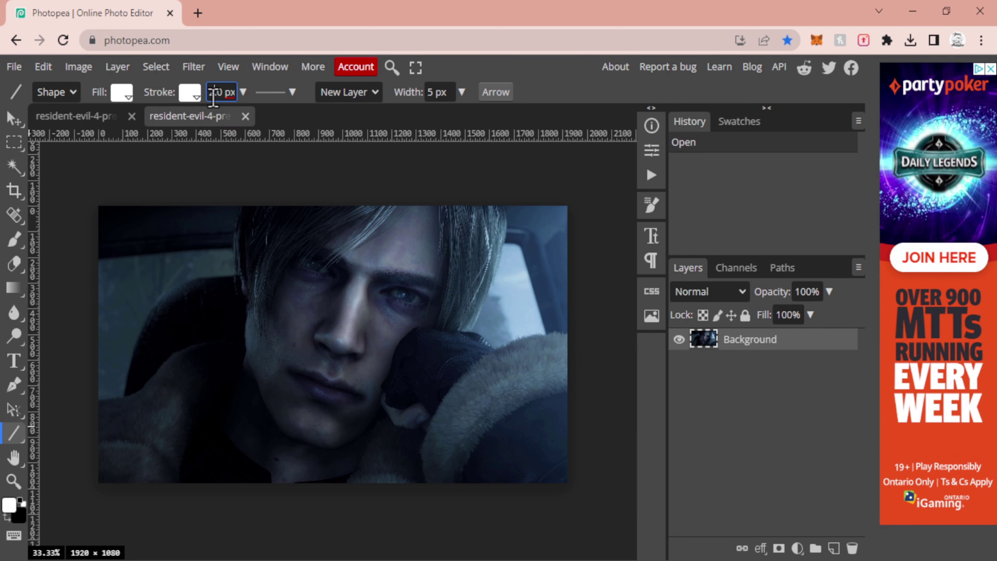
pyautogui.press('Return')
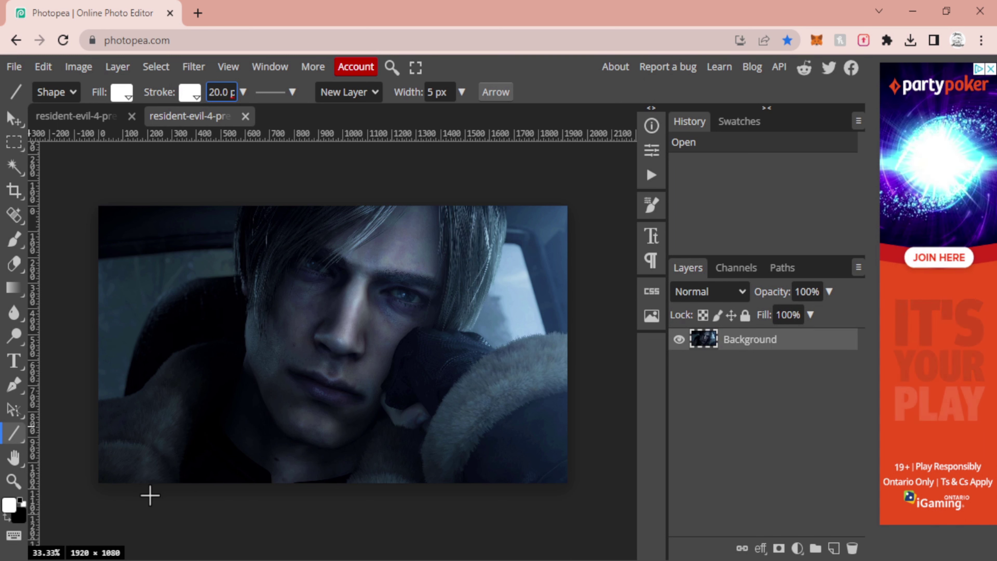
# Redraw the diagonal bottom-left-to-top line after raising the stroke through 40 px to 60 px.
pyautogui.moveTo(160, 500); pyautogui.dragTo(358, 201)
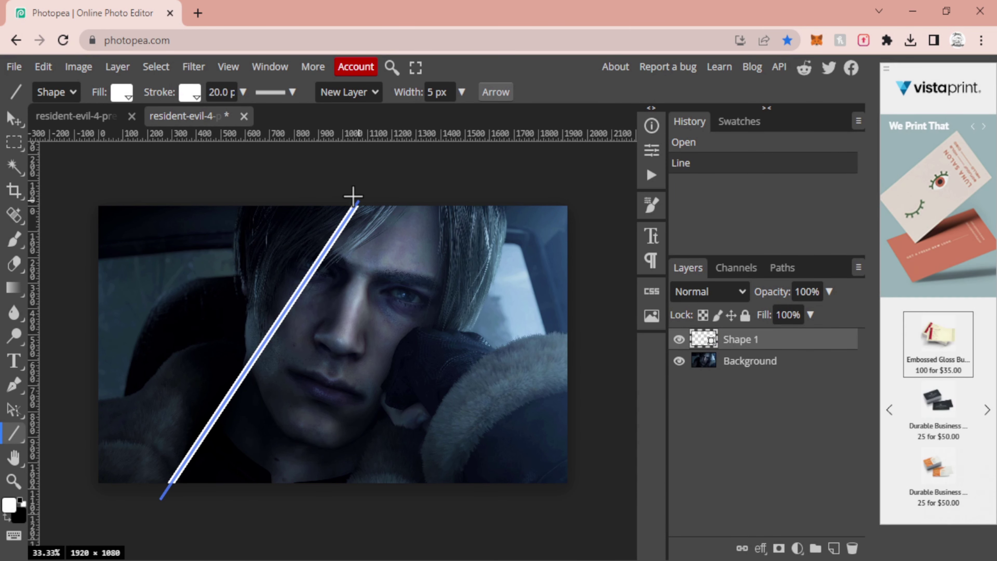
pyautogui.hotkey('ctrl', 'z')
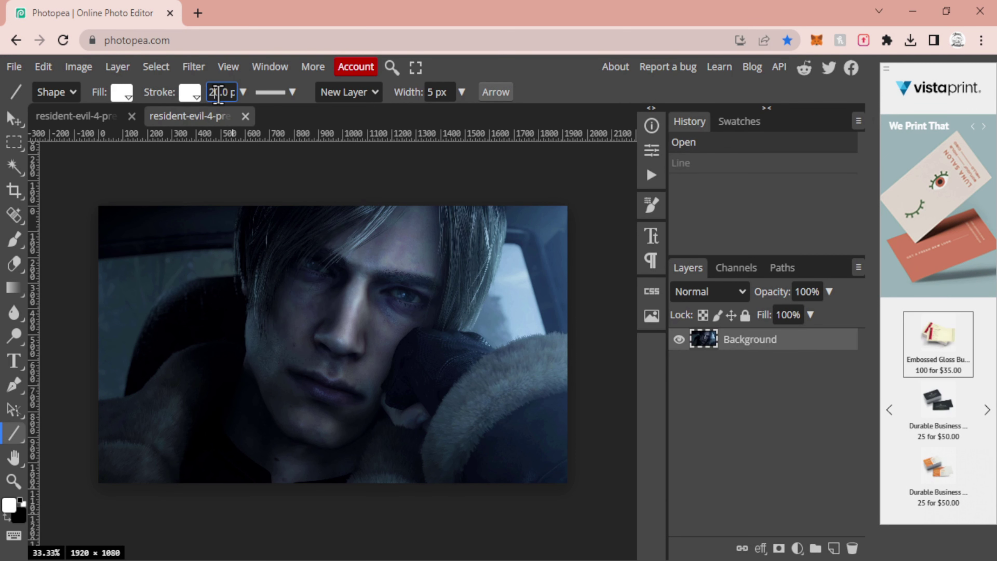
pyautogui.write('4')
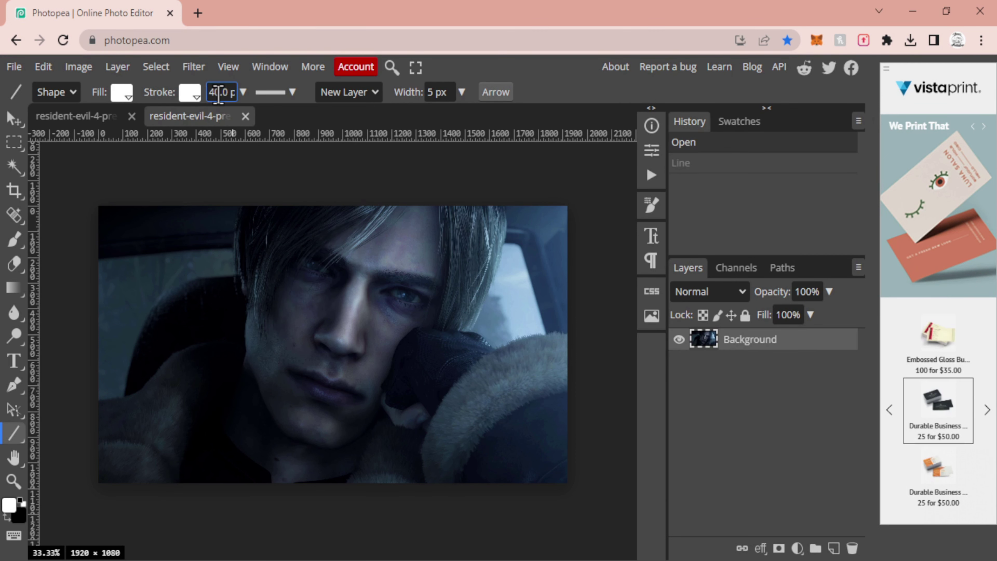
pyautogui.moveTo(171, 493)
pyautogui.mouseDown()
pyautogui.moveTo(267, 392)
pyautogui.moveTo(356, 194)
pyautogui.mouseUp()
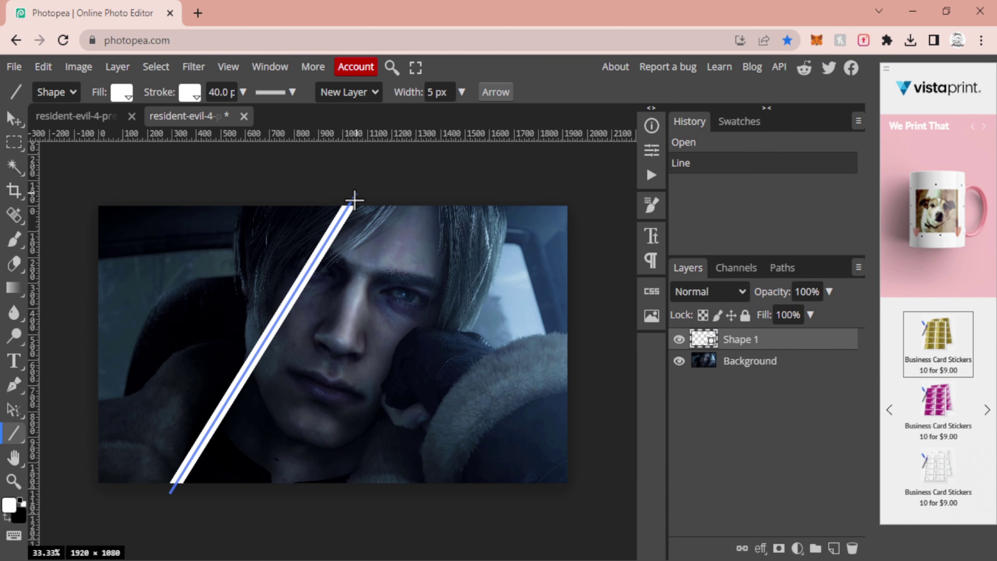
pyautogui.hotkey('ctrl', 'z')
pyautogui.click(213, 92)
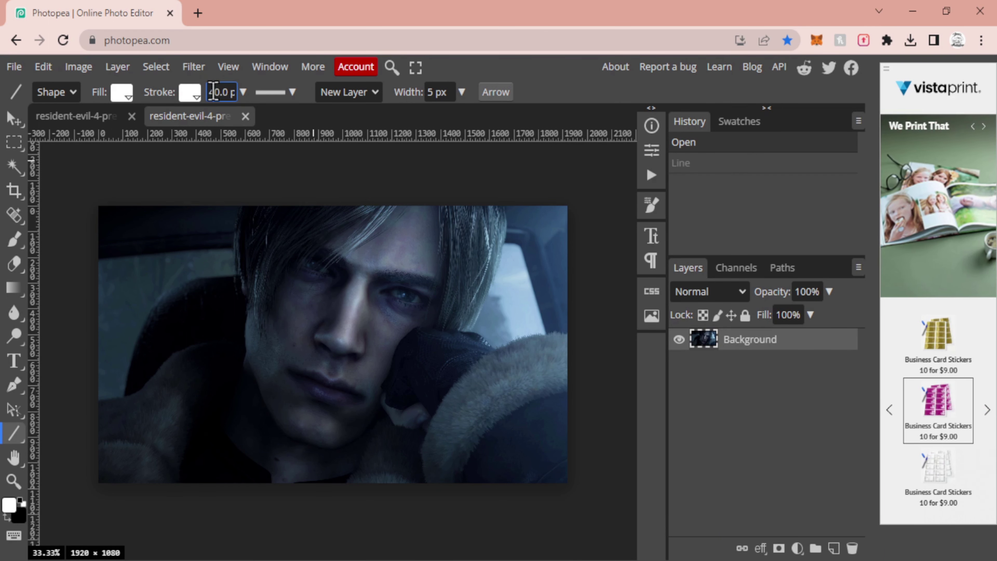
pyautogui.press('BackSpace')
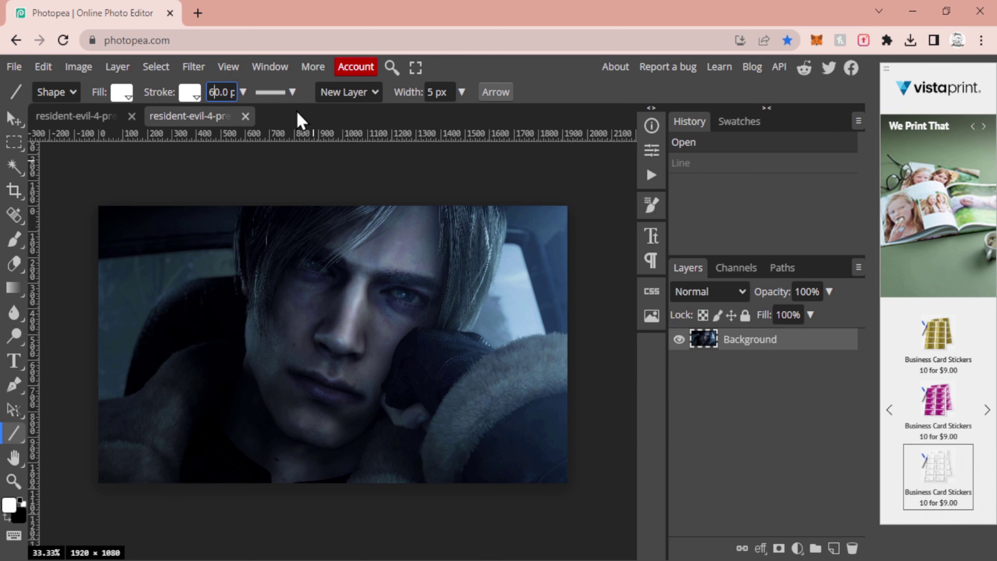
pyautogui.moveTo(210, 489)
pyautogui.mouseDown()
pyautogui.moveTo(322, 305)
pyautogui.moveTo(347, 156)
pyautogui.moveTo(363, 153)
pyautogui.moveTo(365, 164)
pyautogui.mouseUp()
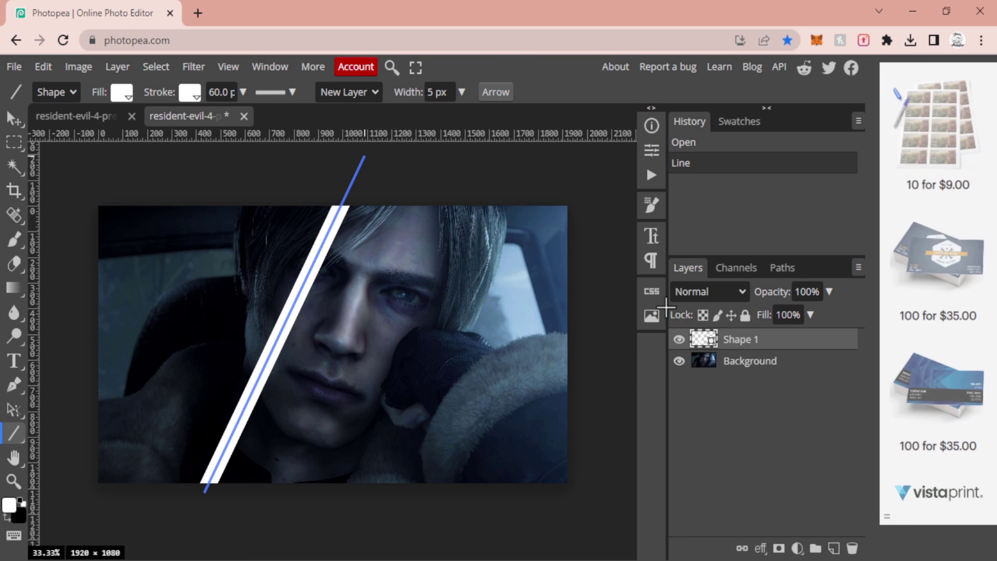
# Rasterize the Shape 1 stripe layer from its right-click menu.
pyautogui.rightClick(763, 348)
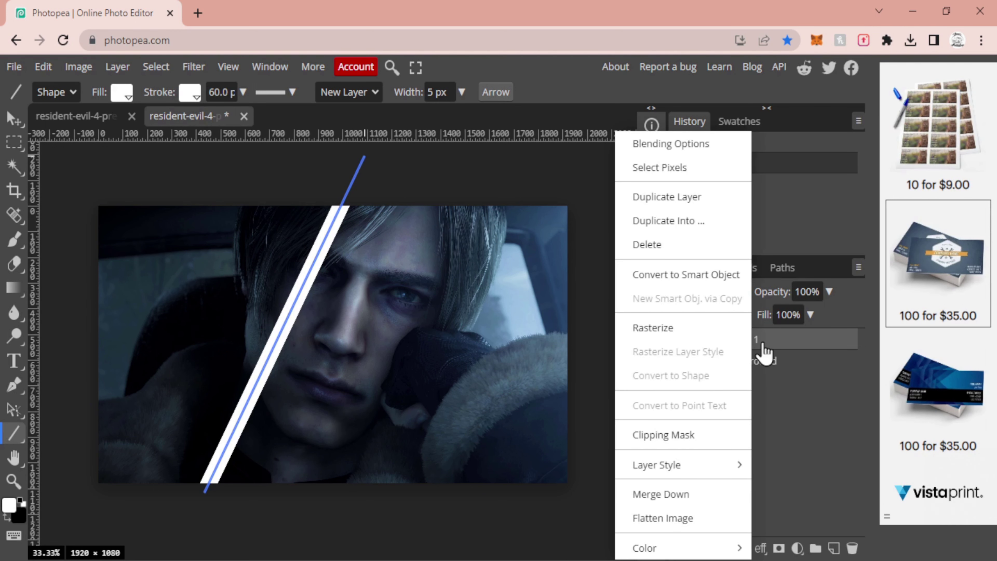
pyautogui.click(703, 333)
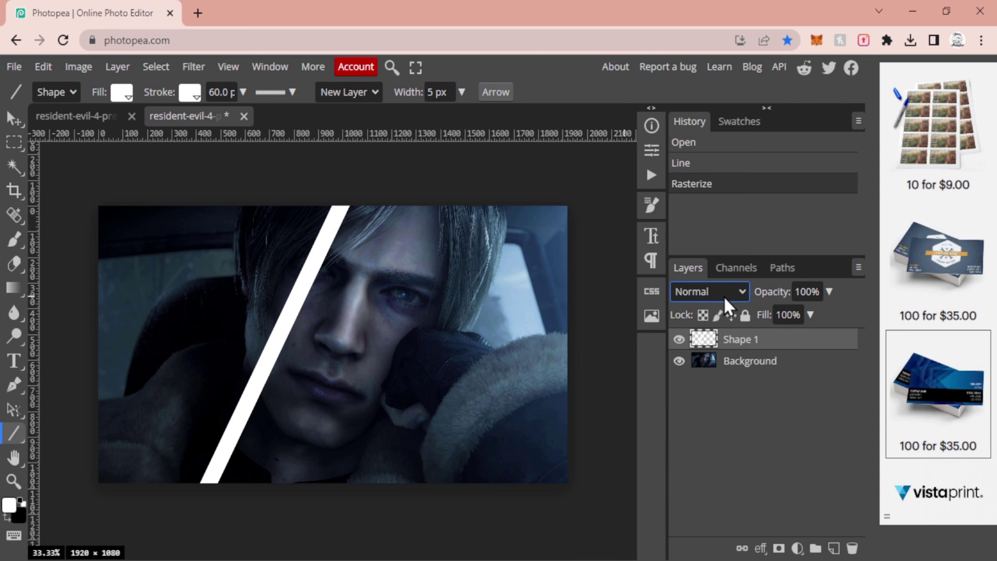
# Try Hard Light, Vivid Light, Linear Light, Hard Mix, Pin Light and Overlay, ending on Soft Light.
pyautogui.hotkey('shift', 'alt', 'f')
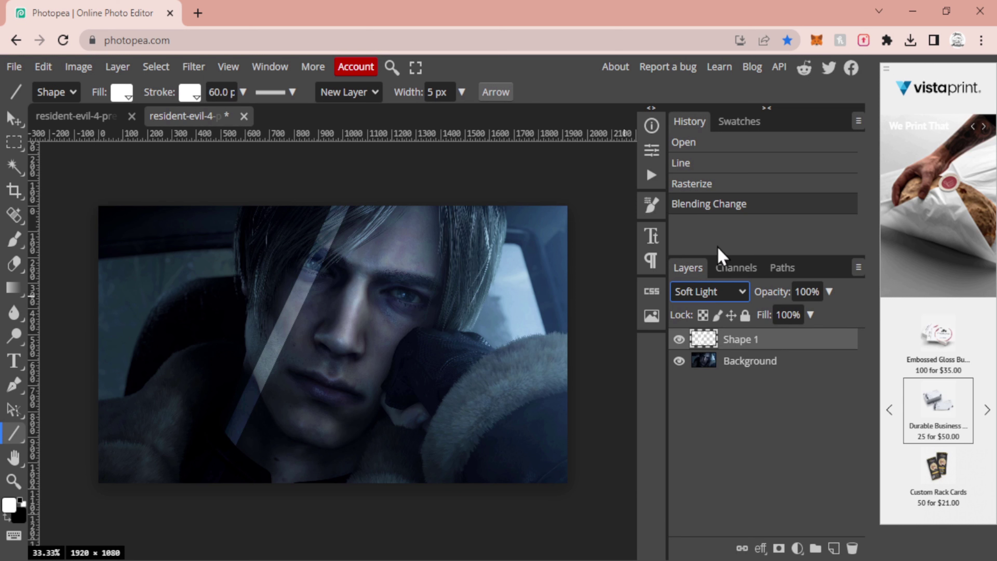
pyautogui.press('Down')
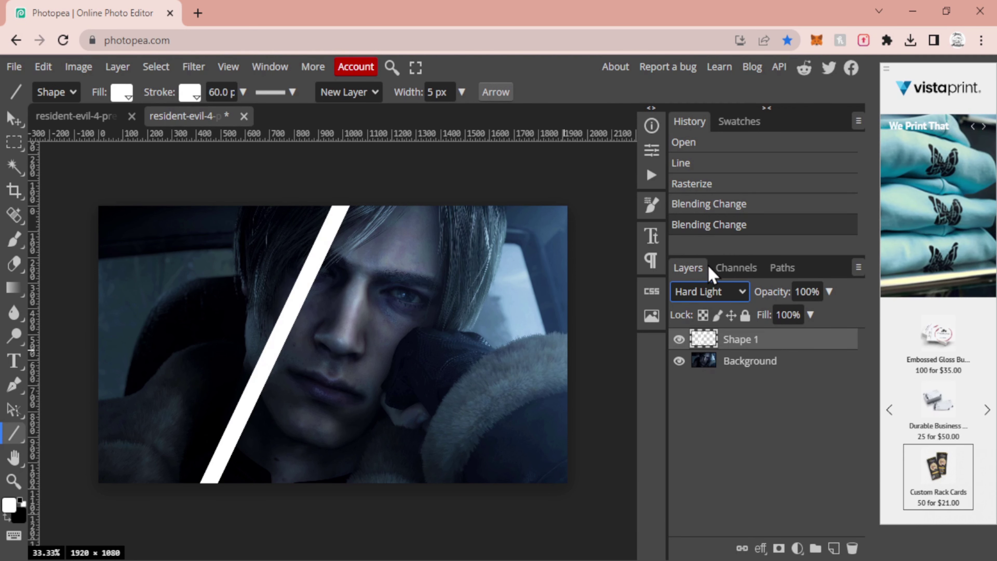
pyautogui.press('Down')
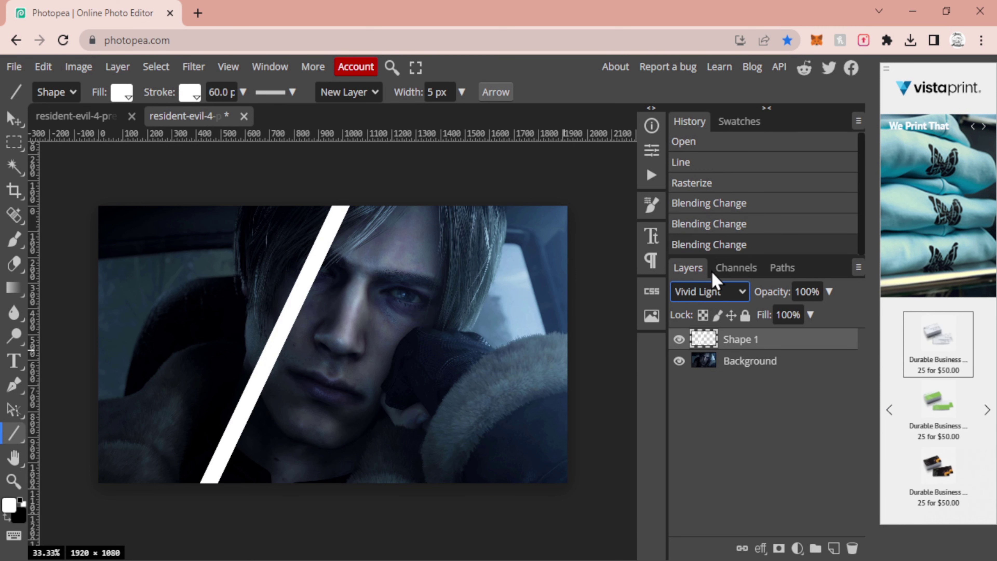
pyautogui.press('Down')
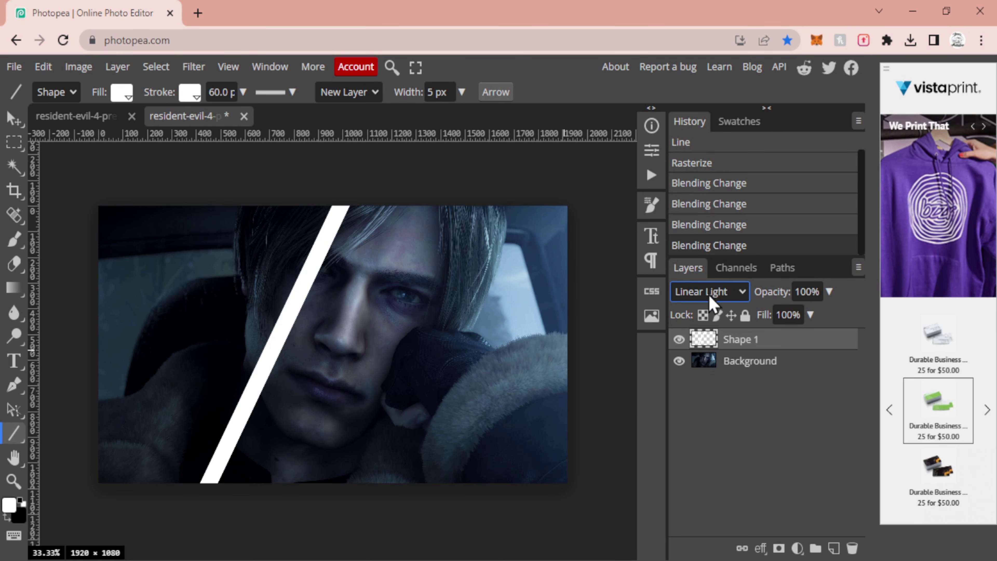
pyautogui.press('Down')
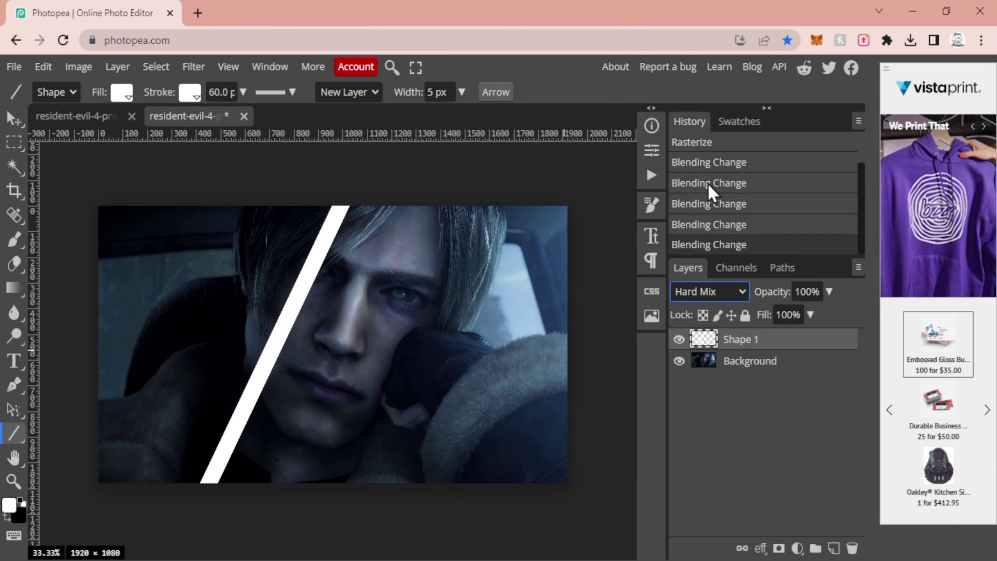
pyautogui.press('Up')
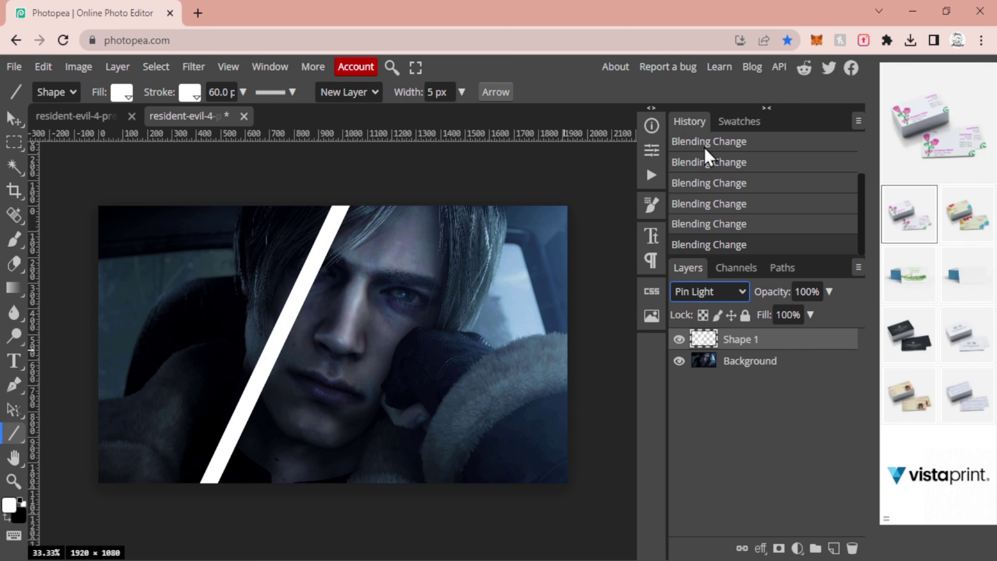
pyautogui.press('o')
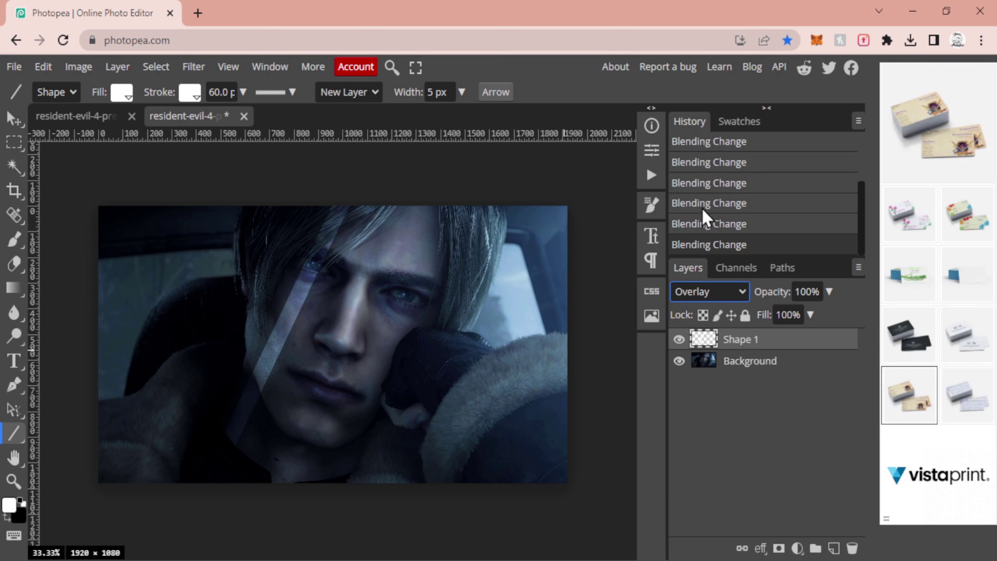
pyautogui.press('Down')
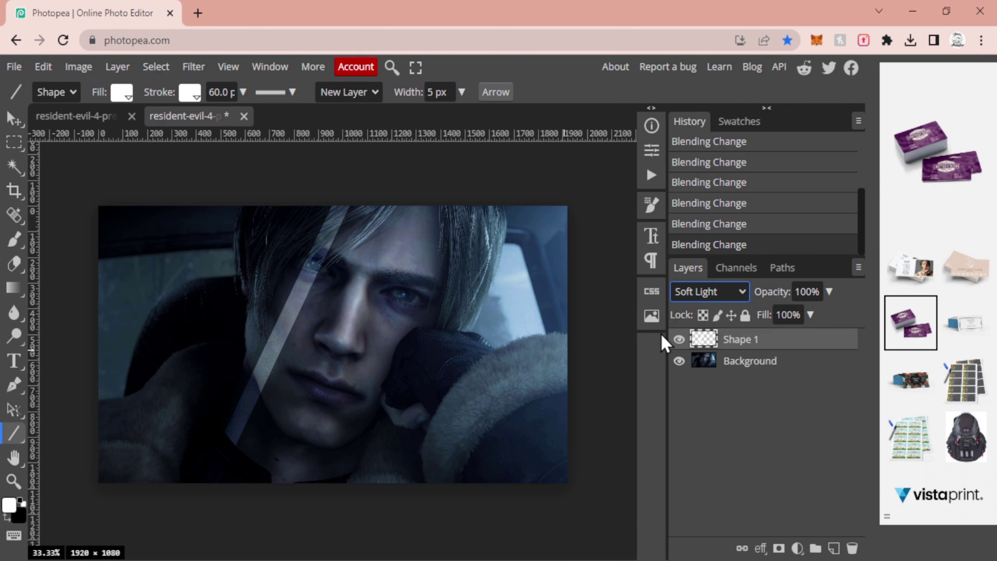
# Duplicate Shape 1 with Ctrl+J, close the stray Downloads tab, hide the original, select the copy.
pyautogui.hotkey('ctrl', 'j')
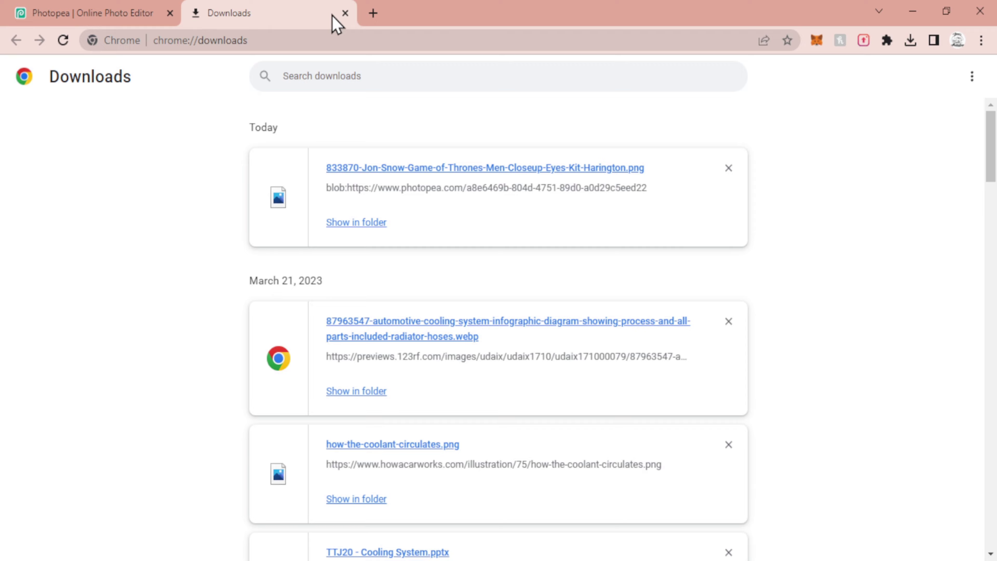
pyautogui.click(345, 13)
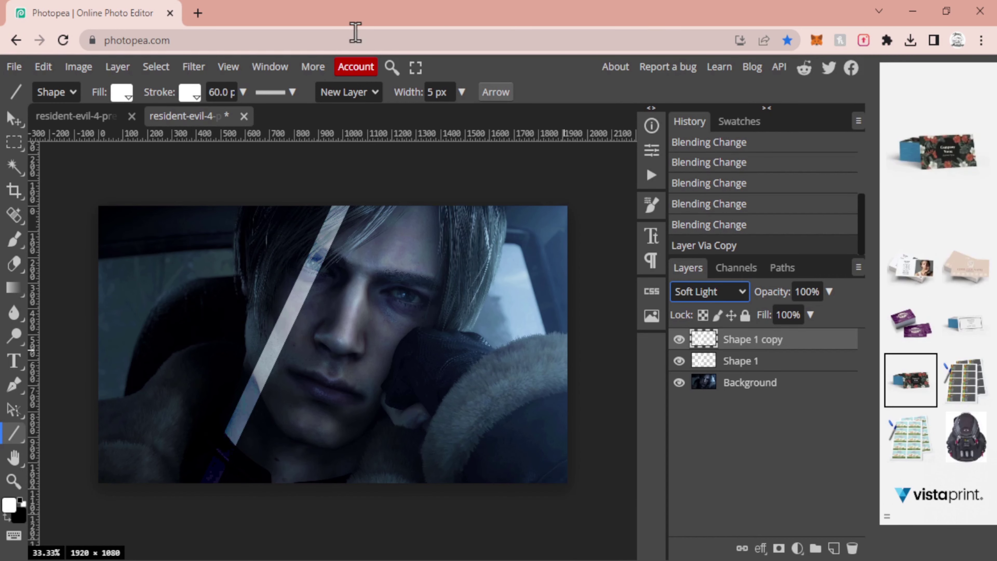
pyautogui.click(730, 364)
pyautogui.click(679, 362)
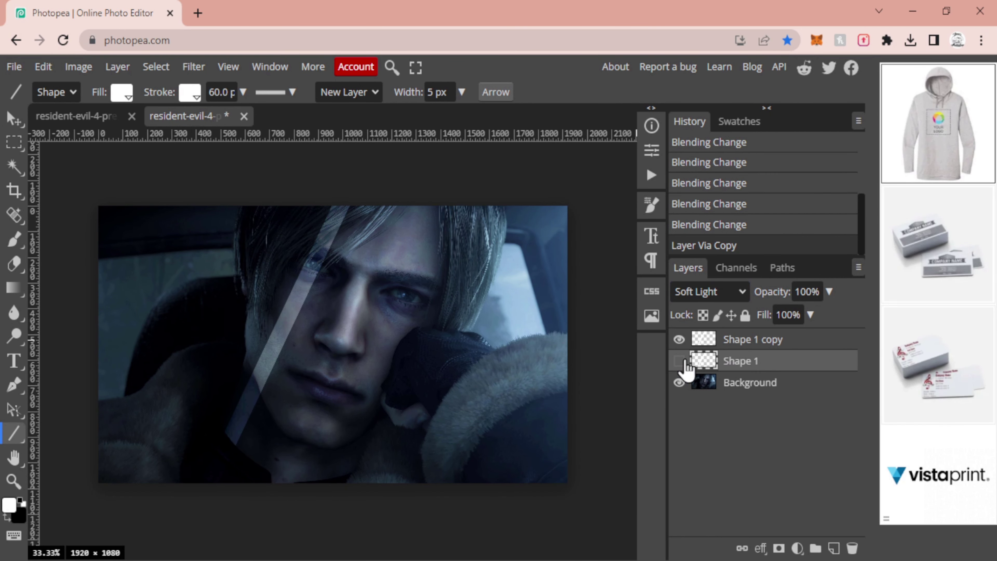
pyautogui.click(745, 340)
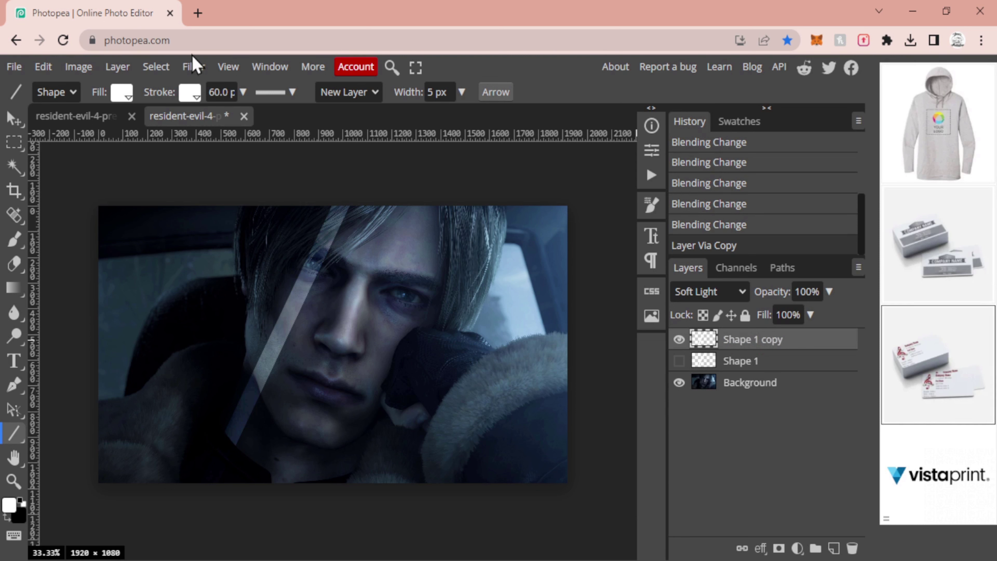
# Apply Filter > Blur > Gaussian Blur with a 20 px radius to the Shape 1 copy.
pyautogui.click(193, 65)
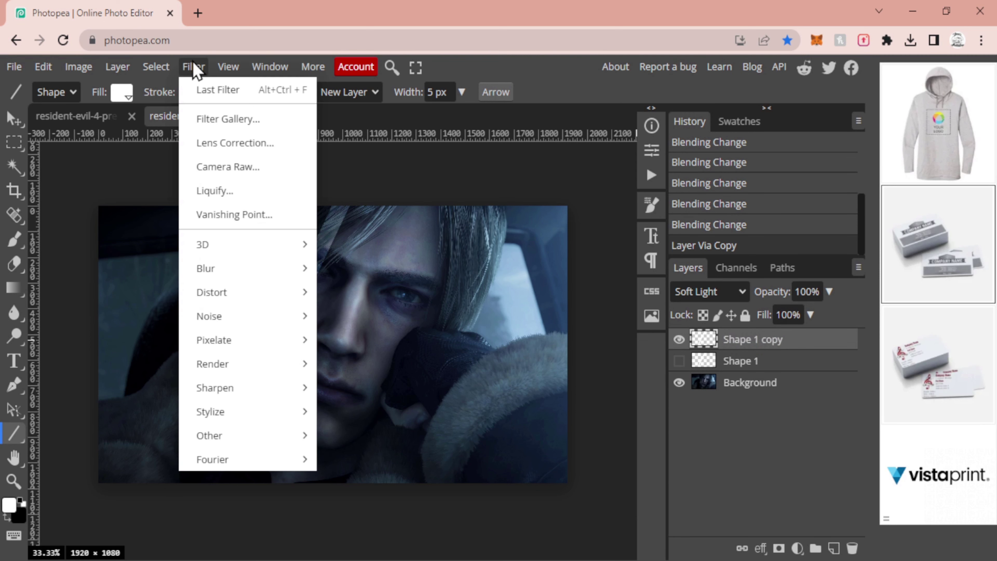
pyautogui.moveTo(317, 279)
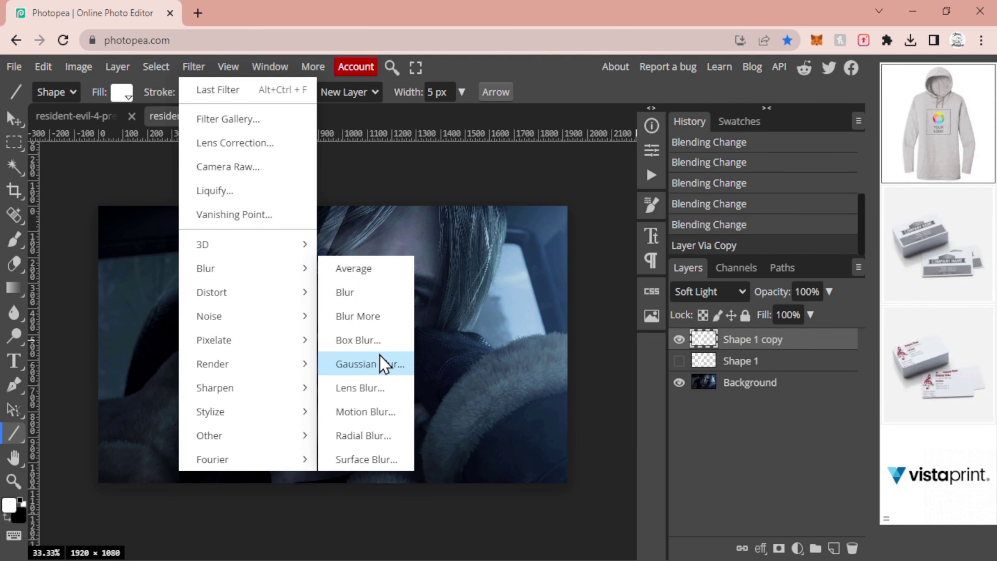
pyautogui.click(379, 364)
pyautogui.moveTo(351, 194); pyautogui.dragTo(645, 117)
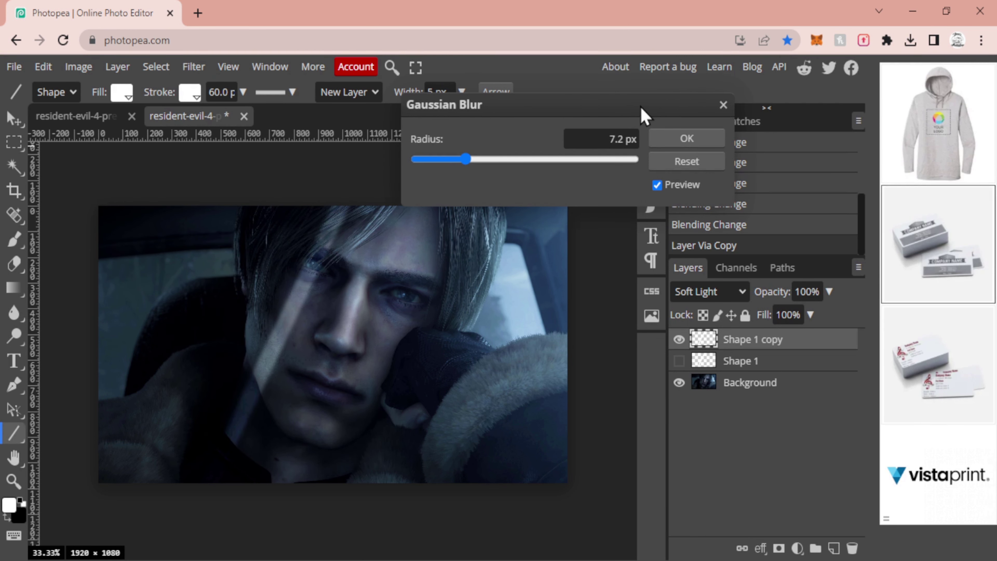
pyautogui.moveTo(467, 165); pyautogui.dragTo(484, 162)
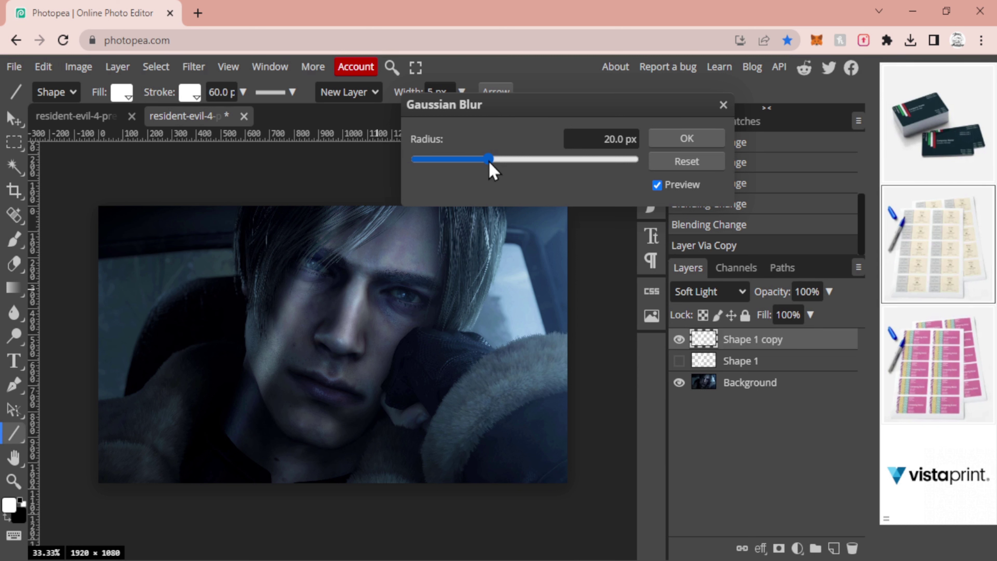
pyautogui.moveTo(489, 163)
pyautogui.mouseDown()
pyautogui.moveTo(570, 162)
pyautogui.moveTo(452, 159)
pyautogui.moveTo(490, 163)
pyautogui.mouseUp()
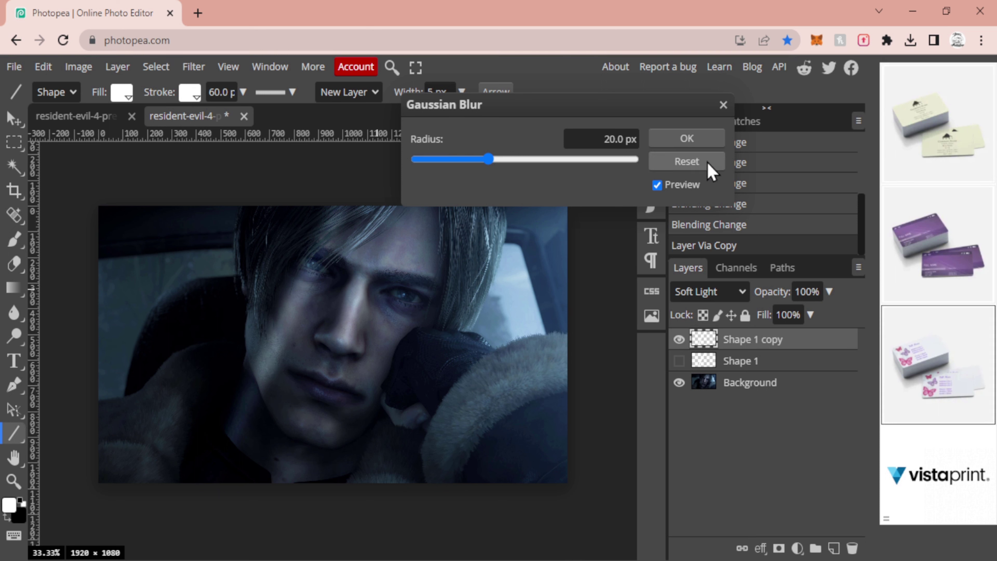
pyautogui.click(695, 143)
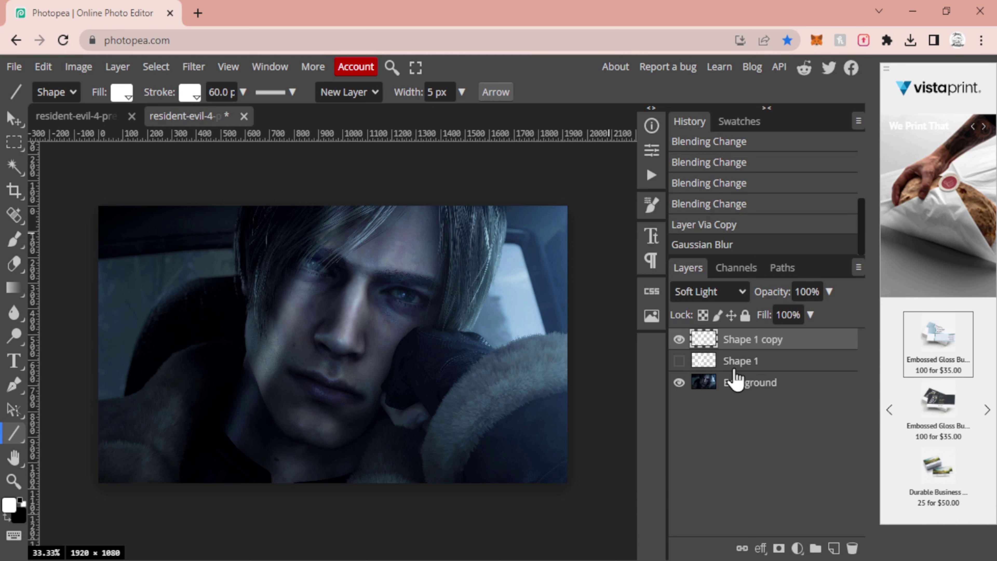
pyautogui.click(679, 361)
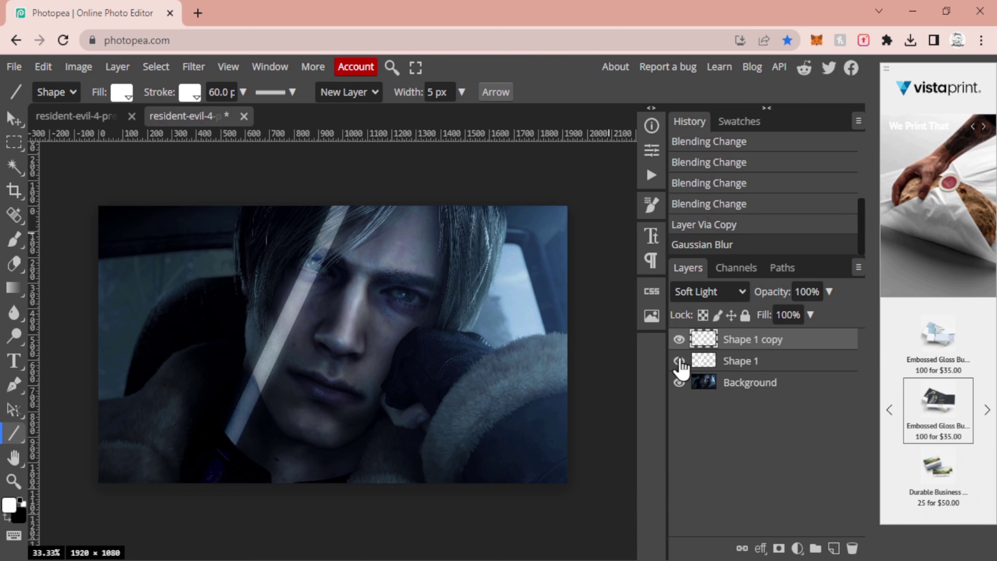
pyautogui.click(679, 360)
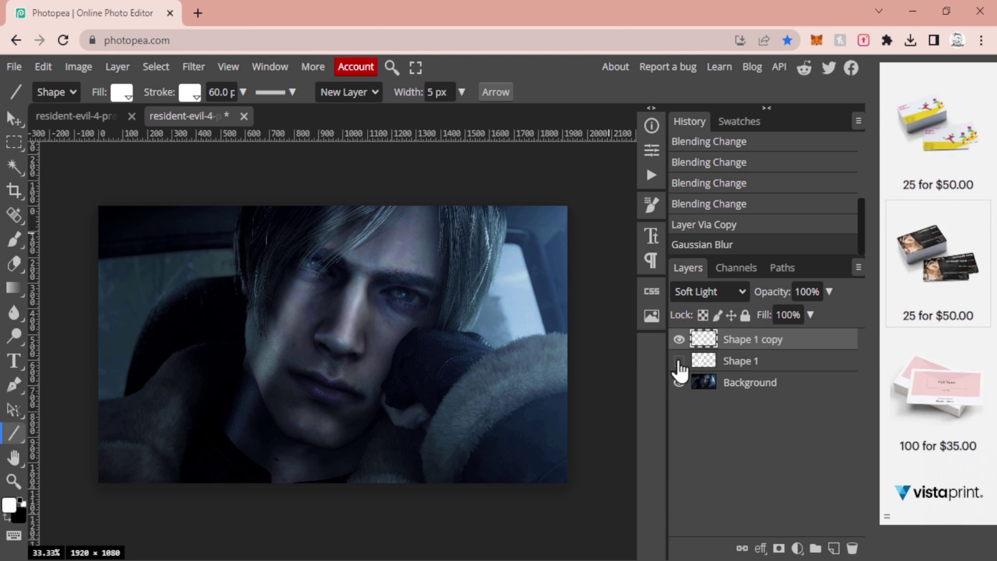
pyautogui.click(679, 340)
pyautogui.click(680, 340)
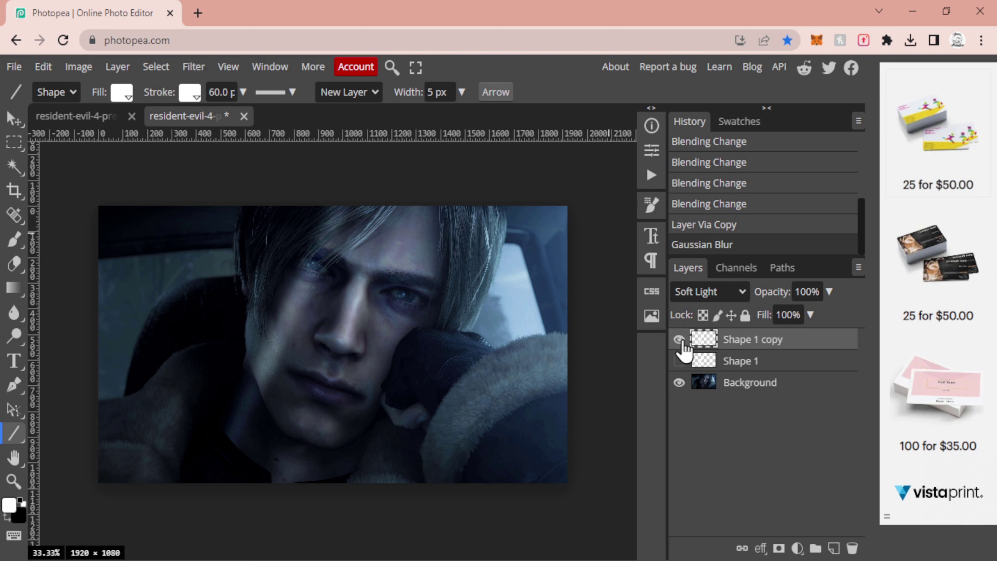